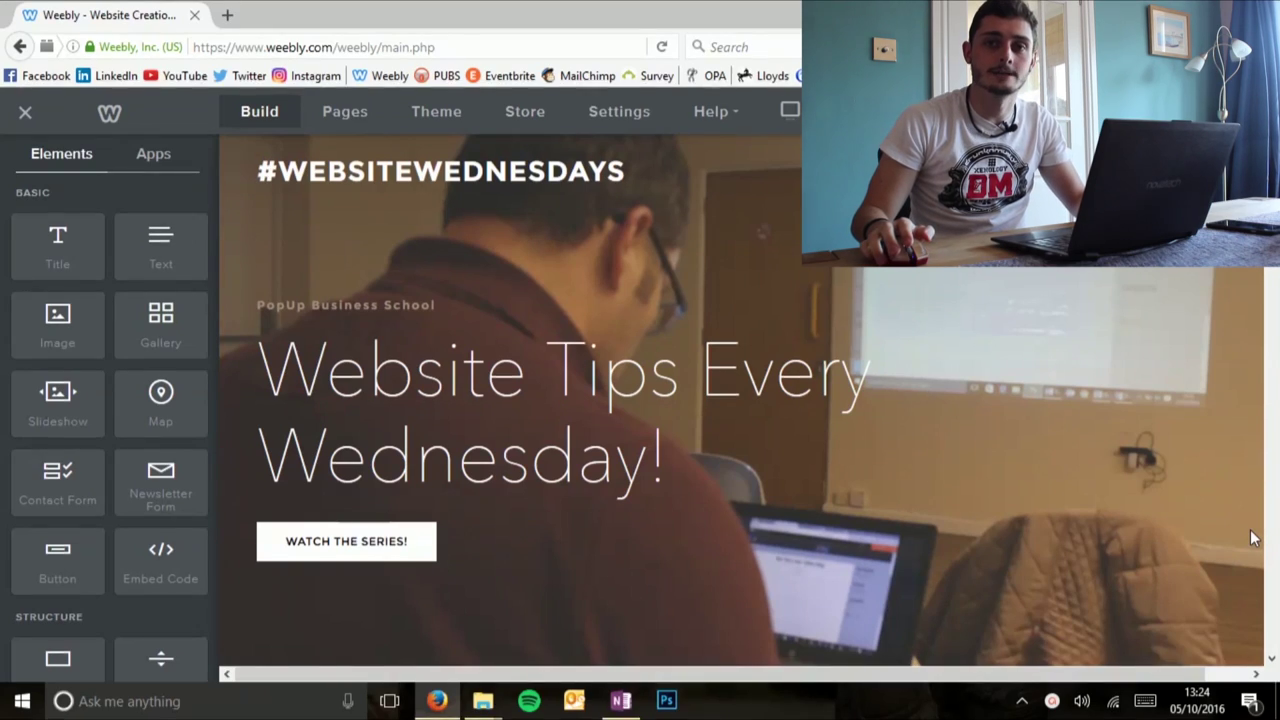
Add a Title element above the car photo in the section below the header banner
scroll(1242, 560, down, 5)
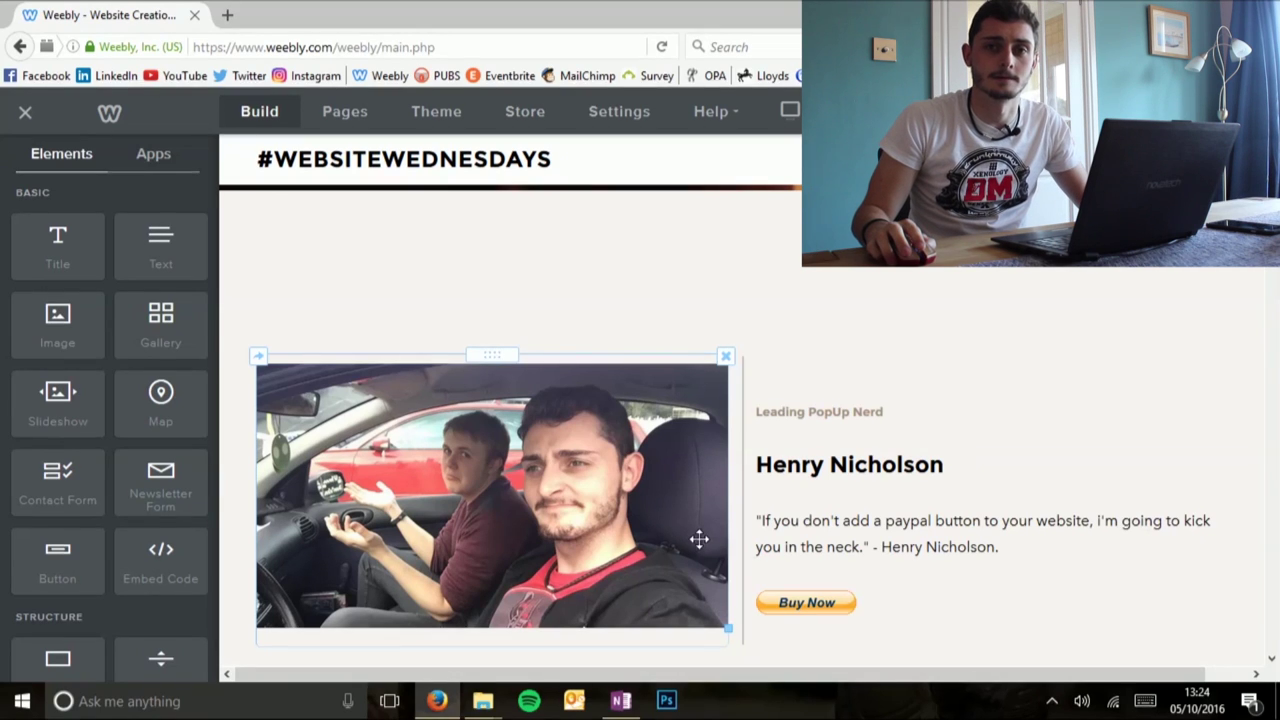
scroll(699, 539, down, 3)
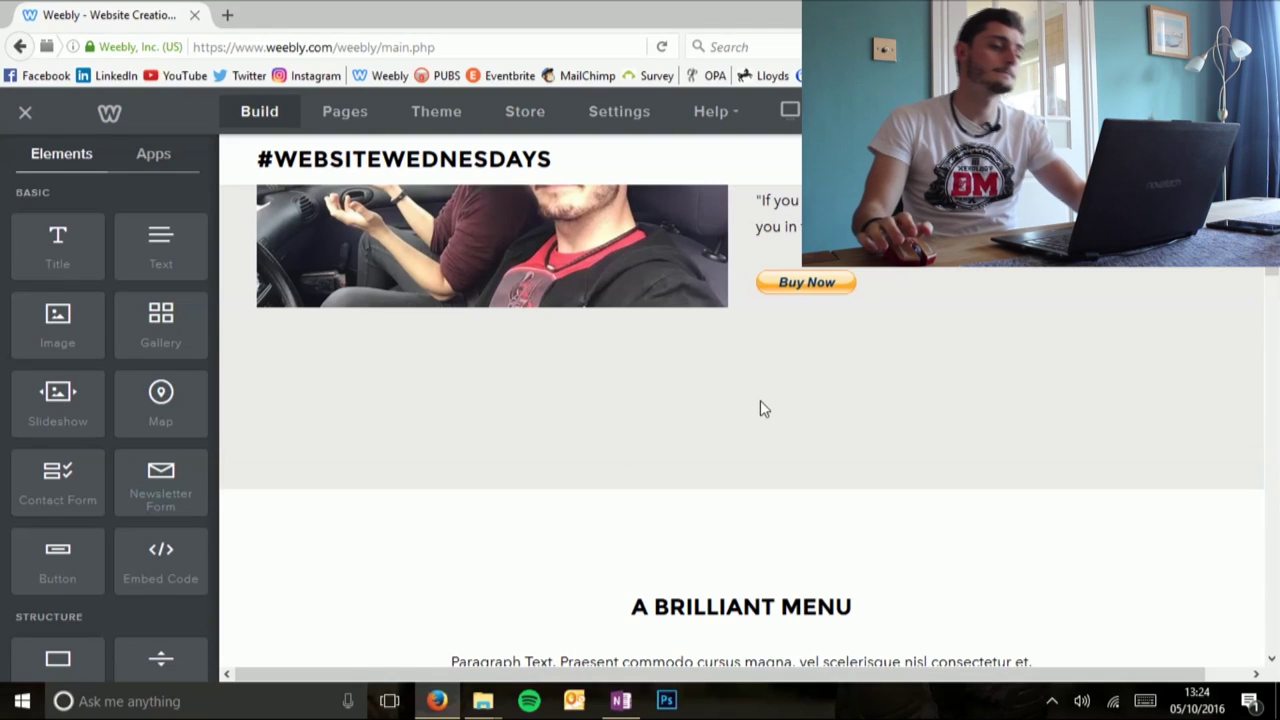
scroll(760, 409, up, 5)
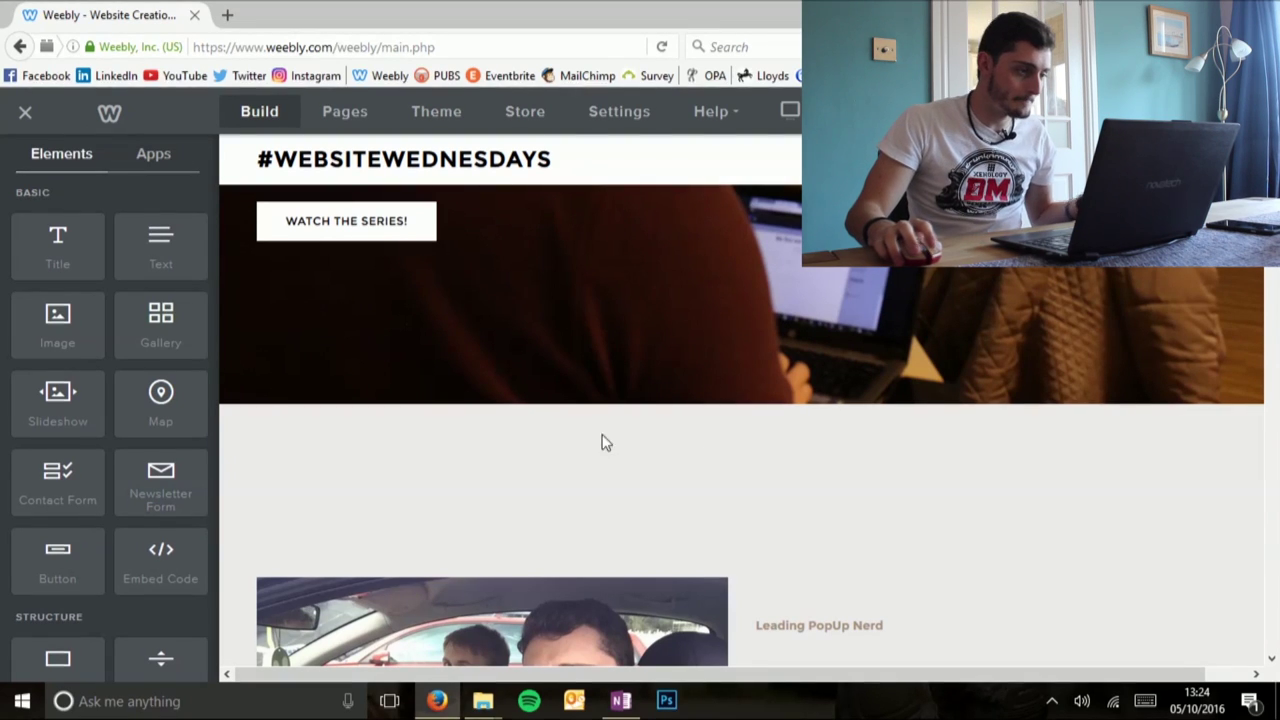
drag(62, 250, 671, 527)
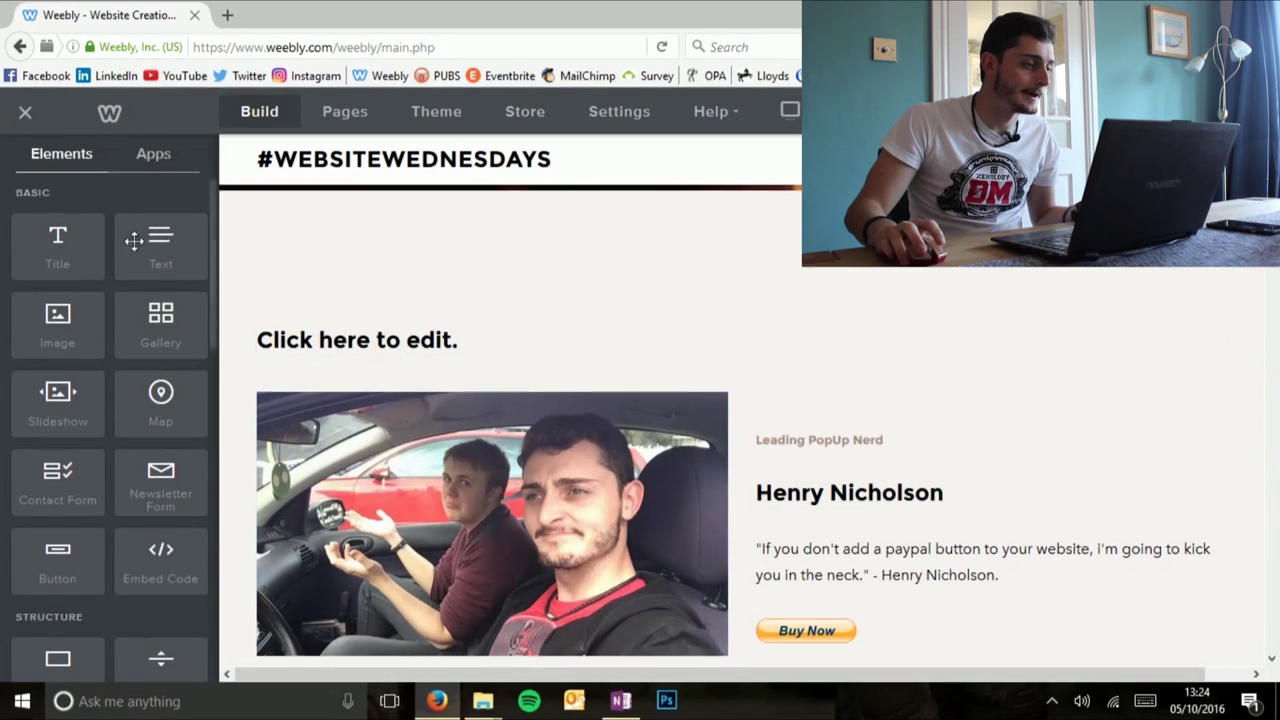
Place an Image element beside the new title and a Text element directly beneath the title
drag(57, 320, 390, 335)
drag(499, 340, 1191, 343)
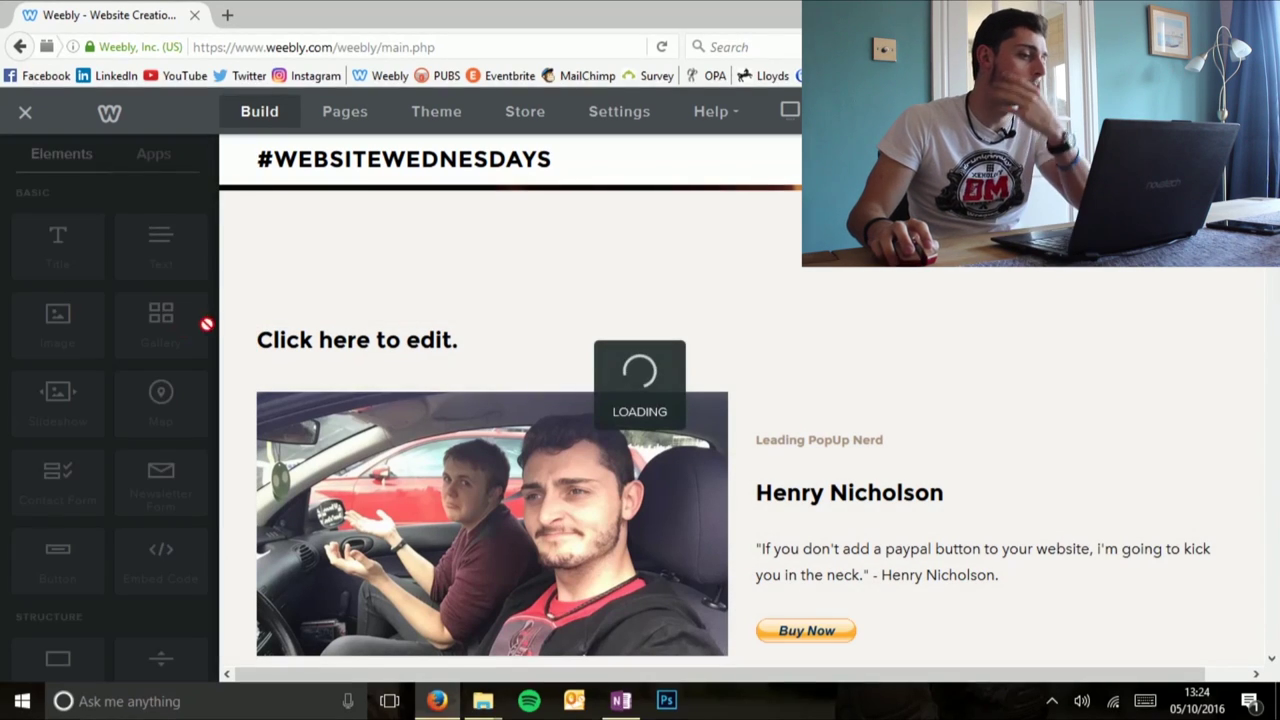
drag(160, 248, 372, 314)
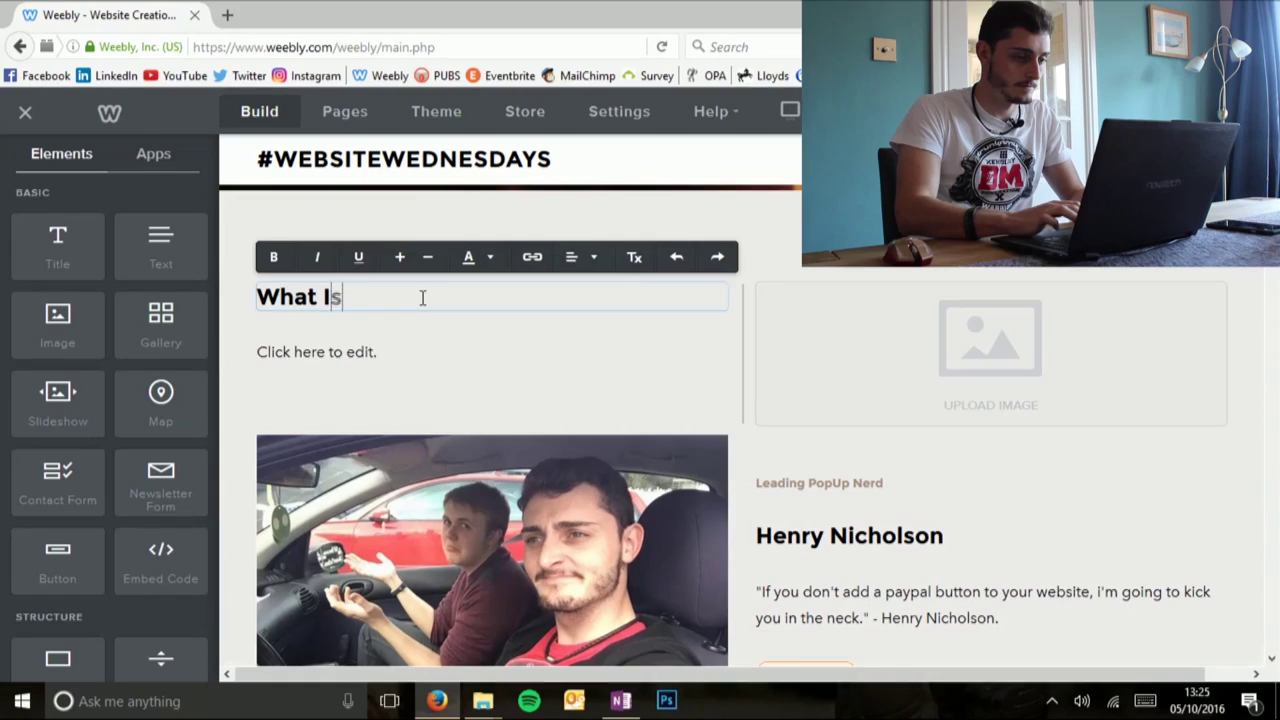
Set the new title's text to "What Is #WebsiteWednesdays?"
text(s )
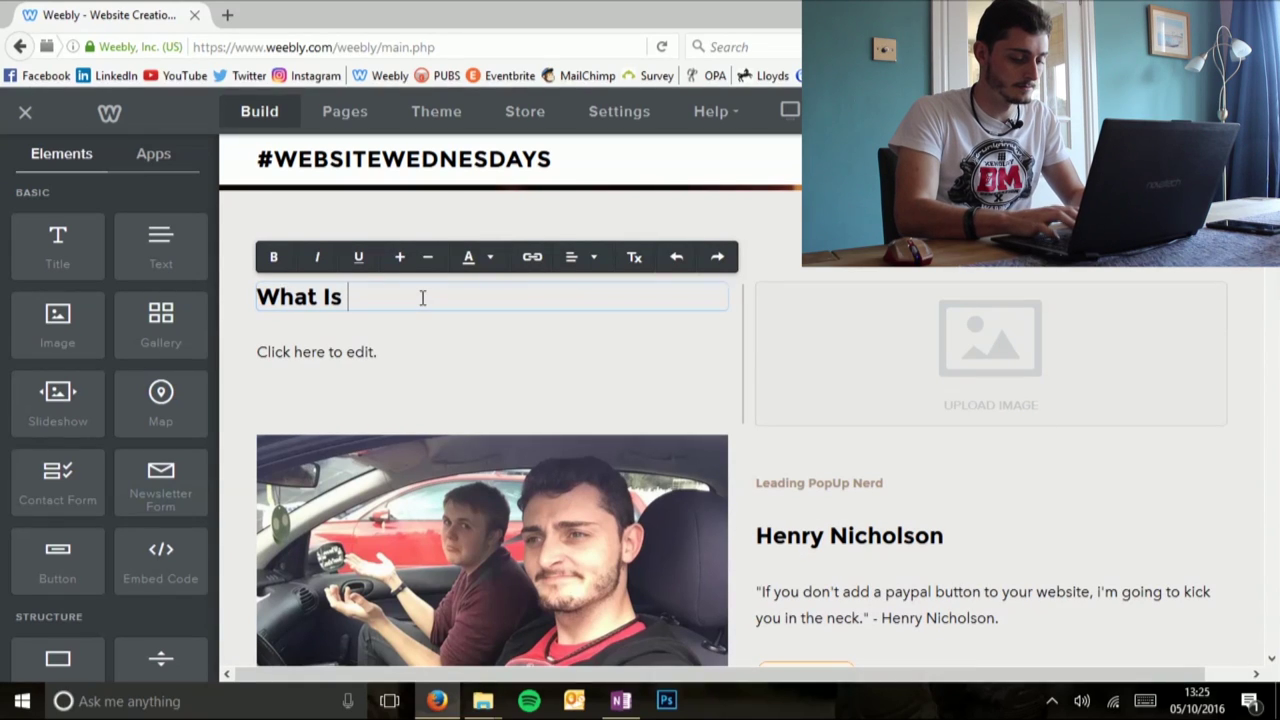
text(#Webs)
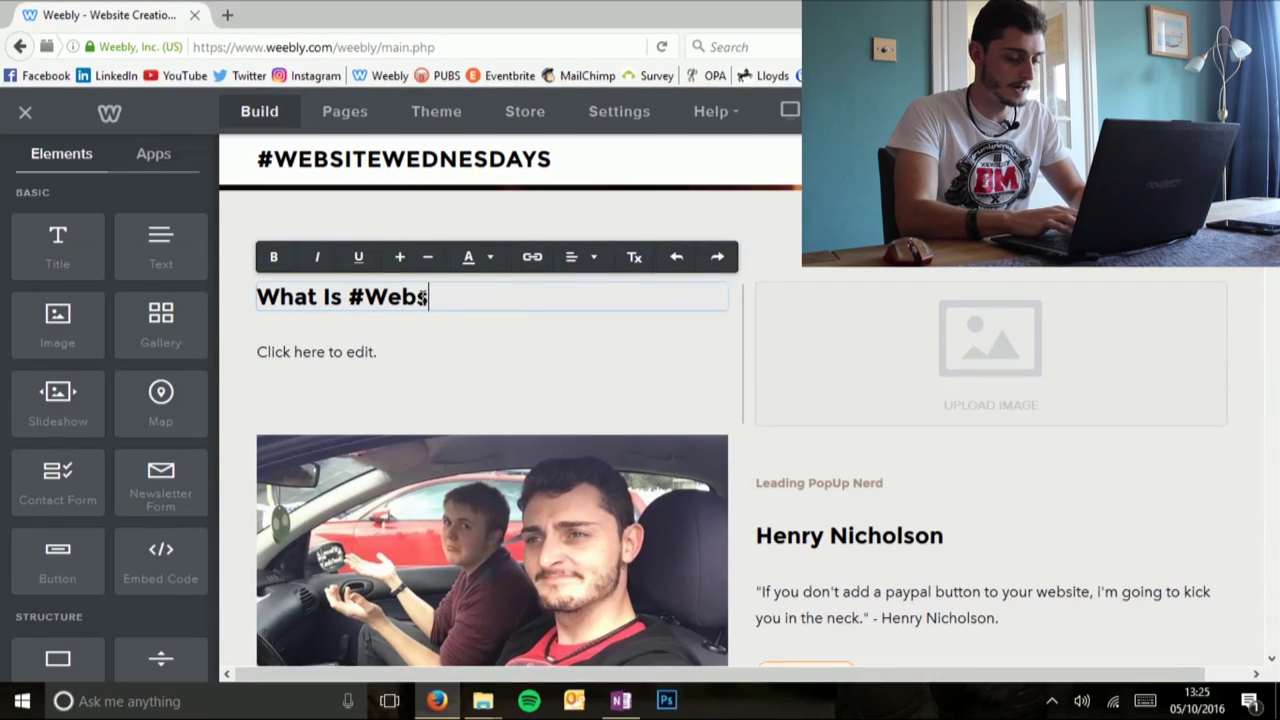
text(iteWedn)
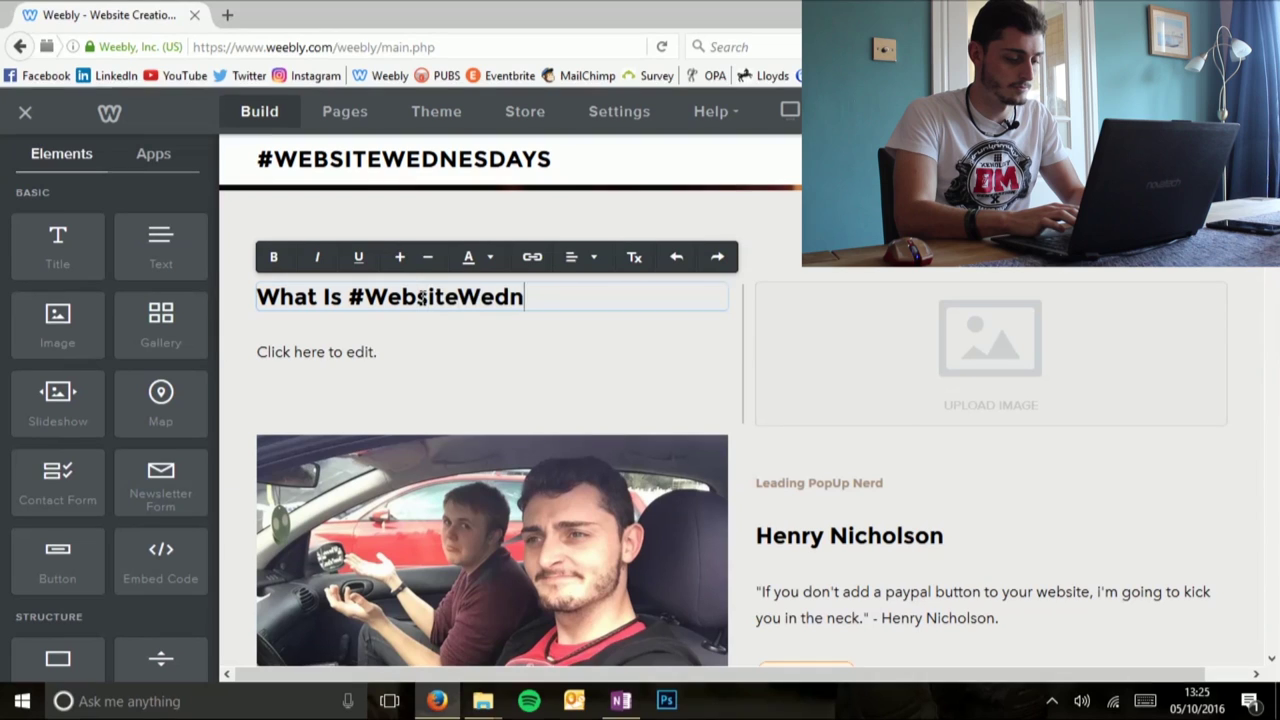
text(esdays?)
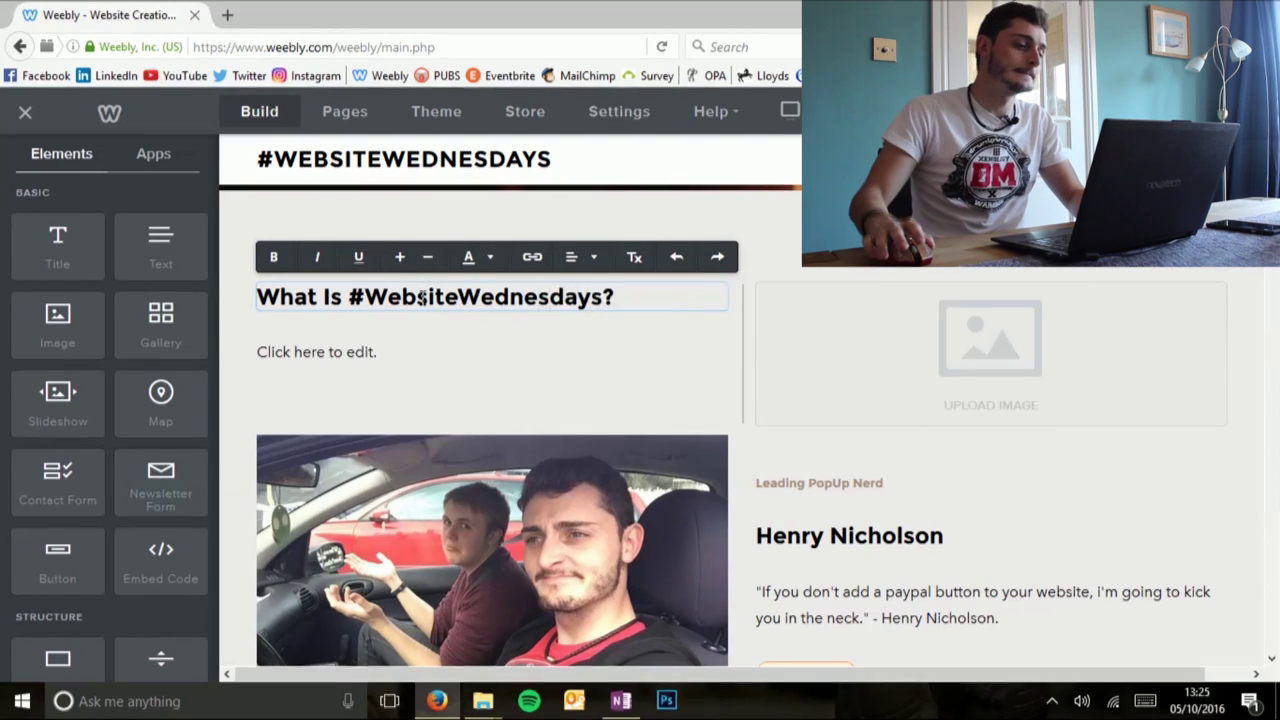
Fill the text element under the heading with one line of random filler characters, undoing the part that overflows the column
click(356, 352)
text(wqgf)
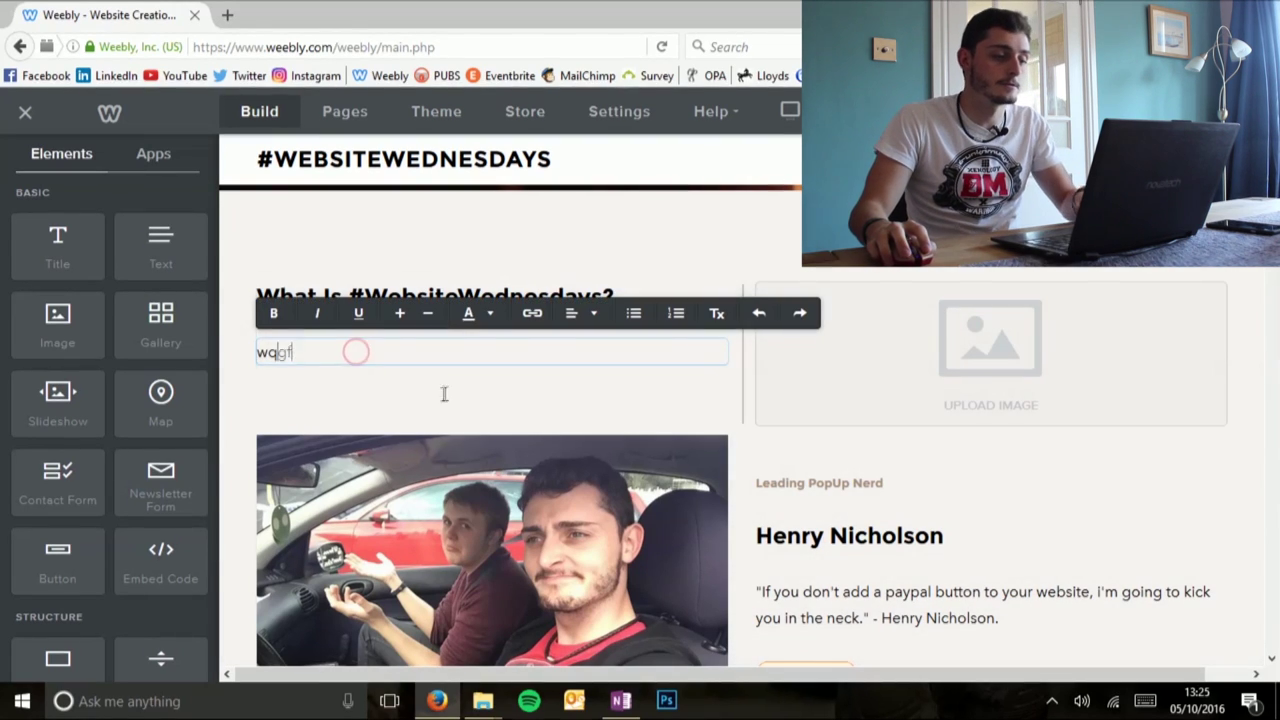
text(nhgsdbnykjhgdbnmfxkywygmkyu5egfgxerhdf)
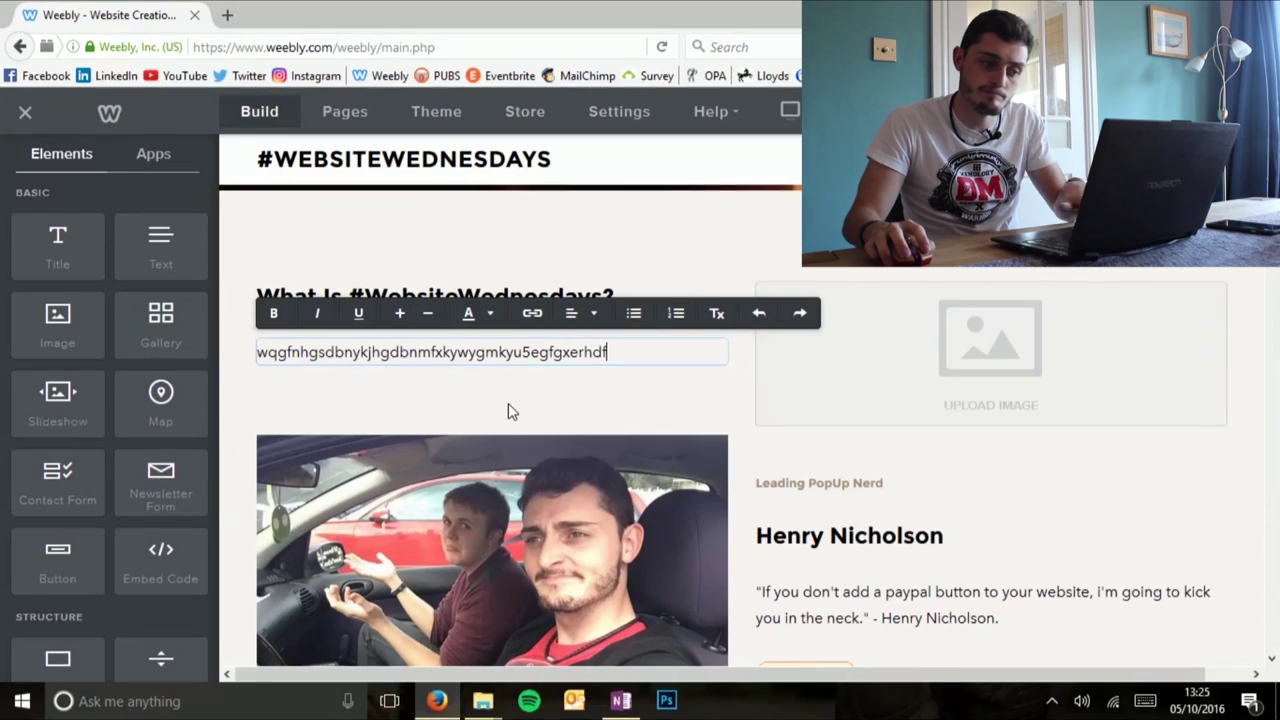
text(,hmgaetjdeerykhmgnaetyweukfmcxzF)
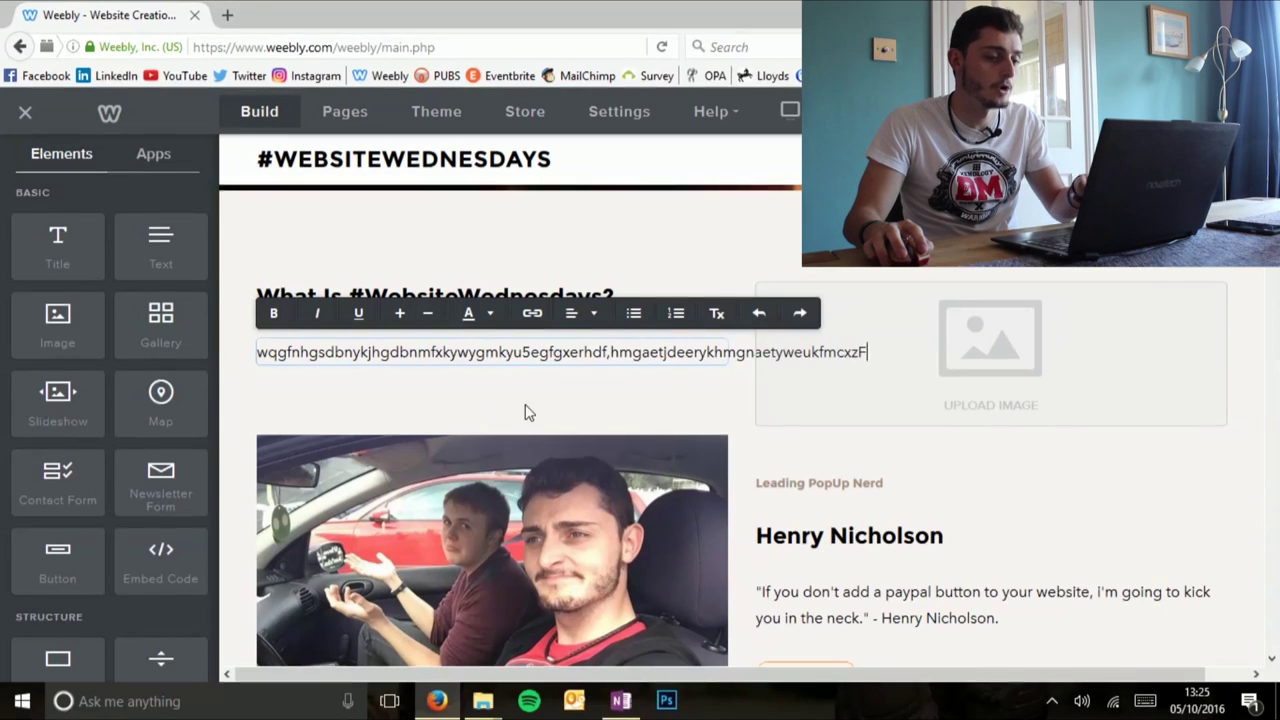
key(ctrl+z)
click(683, 395)
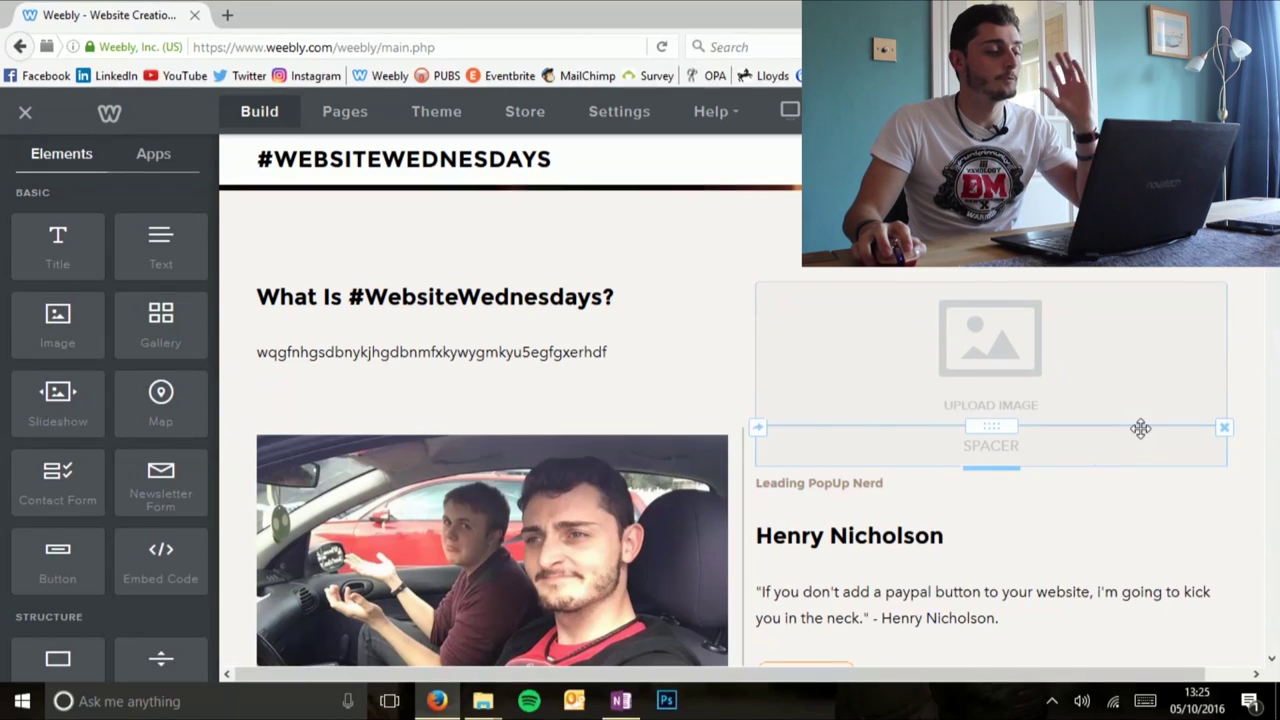
Upload IMG_4013.jpg from the computer's Desktop into the image placeholder beside the heading
click(1033, 363)
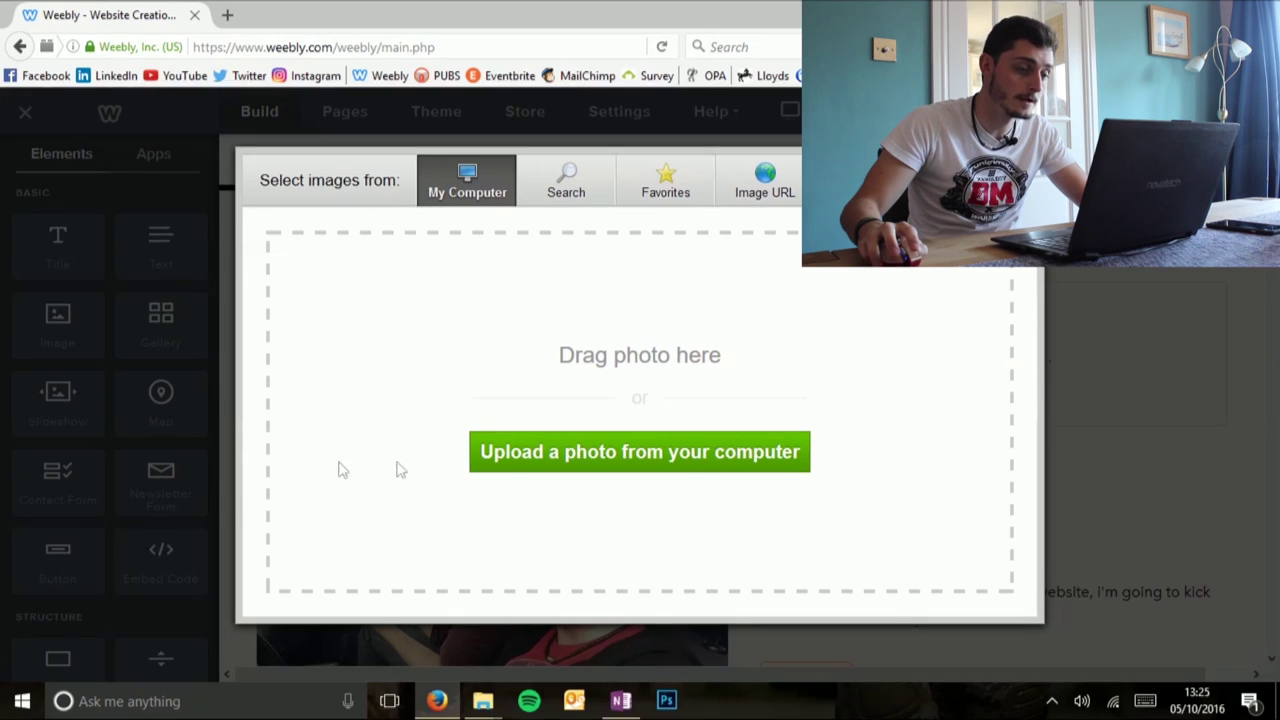
click(499, 470)
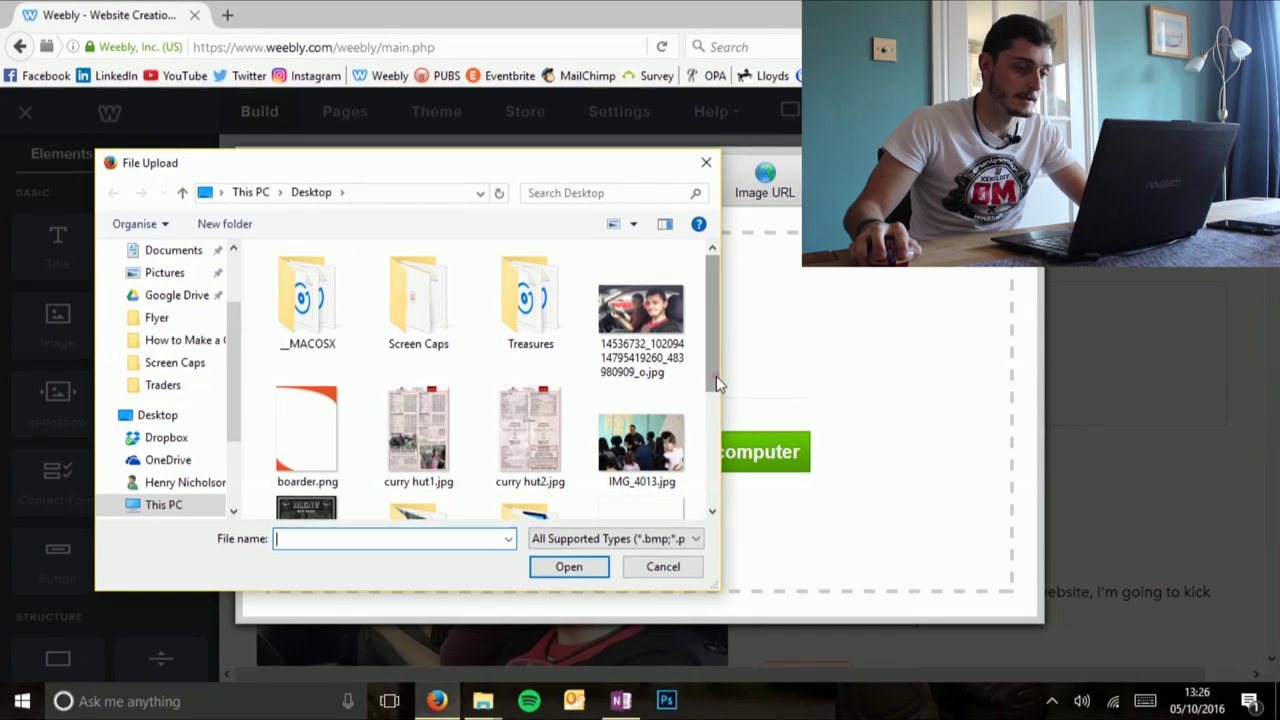
drag(716, 376, 717, 384)
double_click(661, 439)
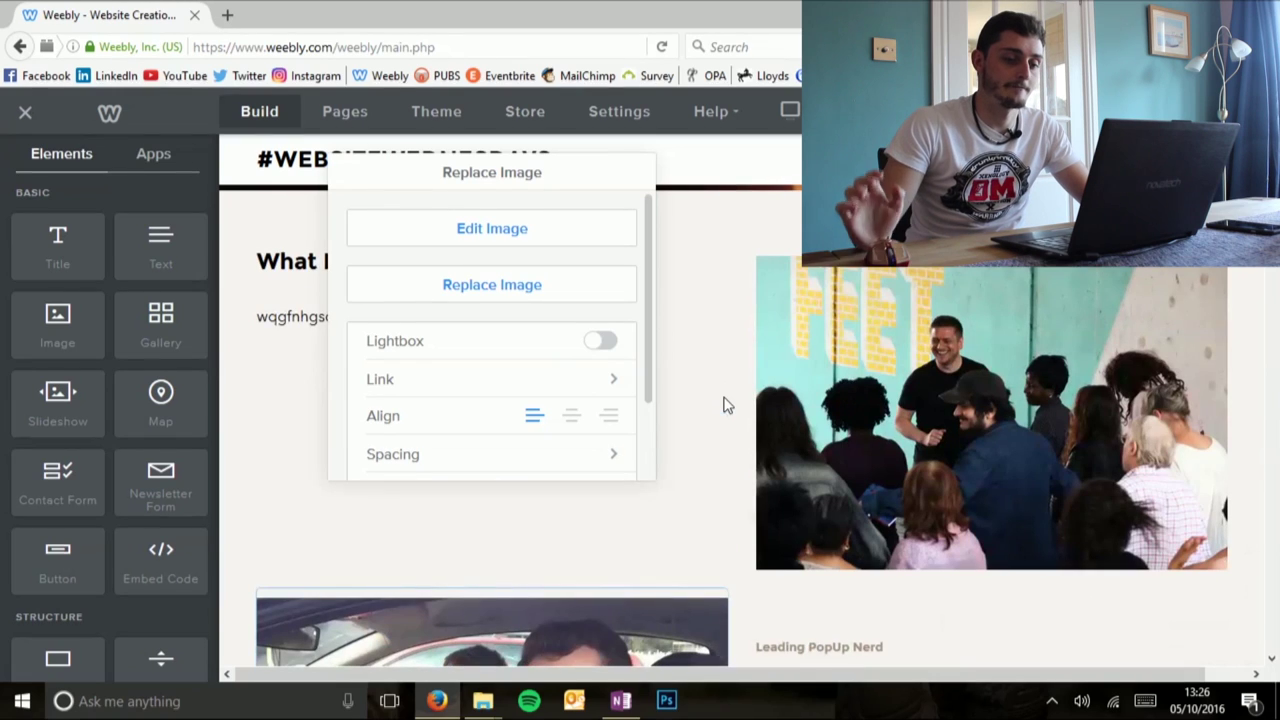
click(1251, 515)
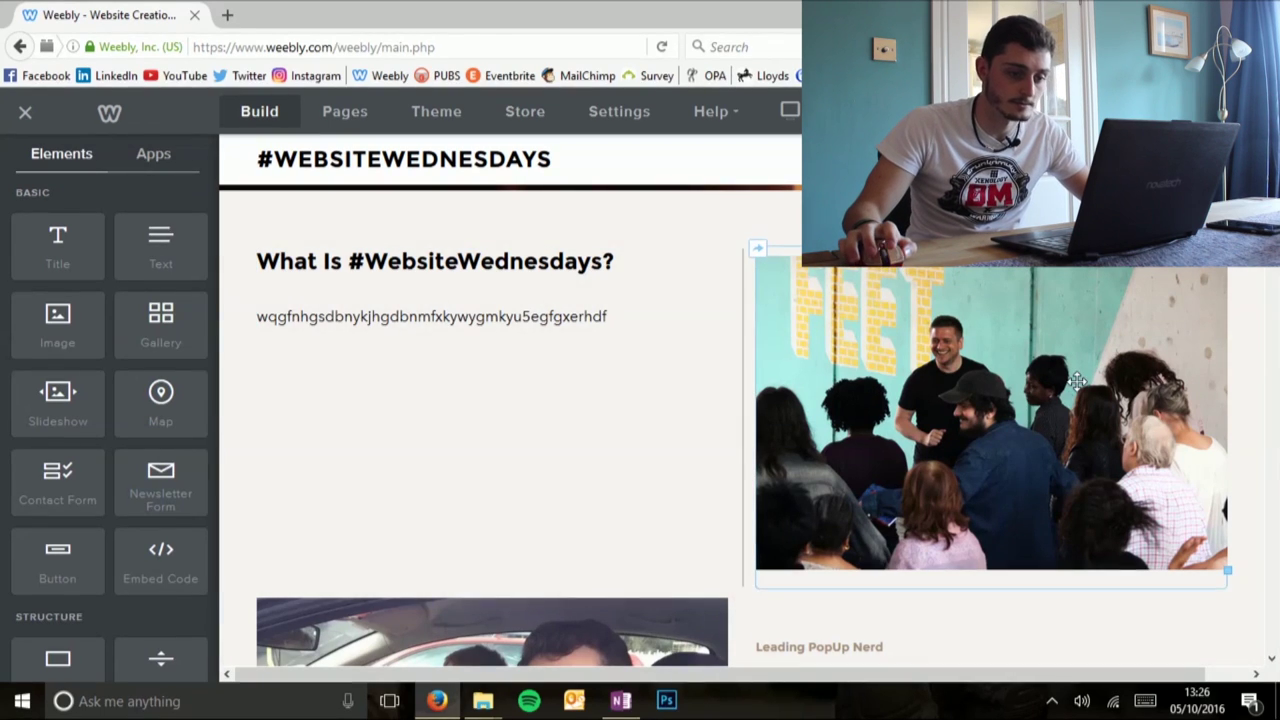
Add an Image element beneath the filler text and search the image library for "giraffes"
drag(58, 322, 377, 345)
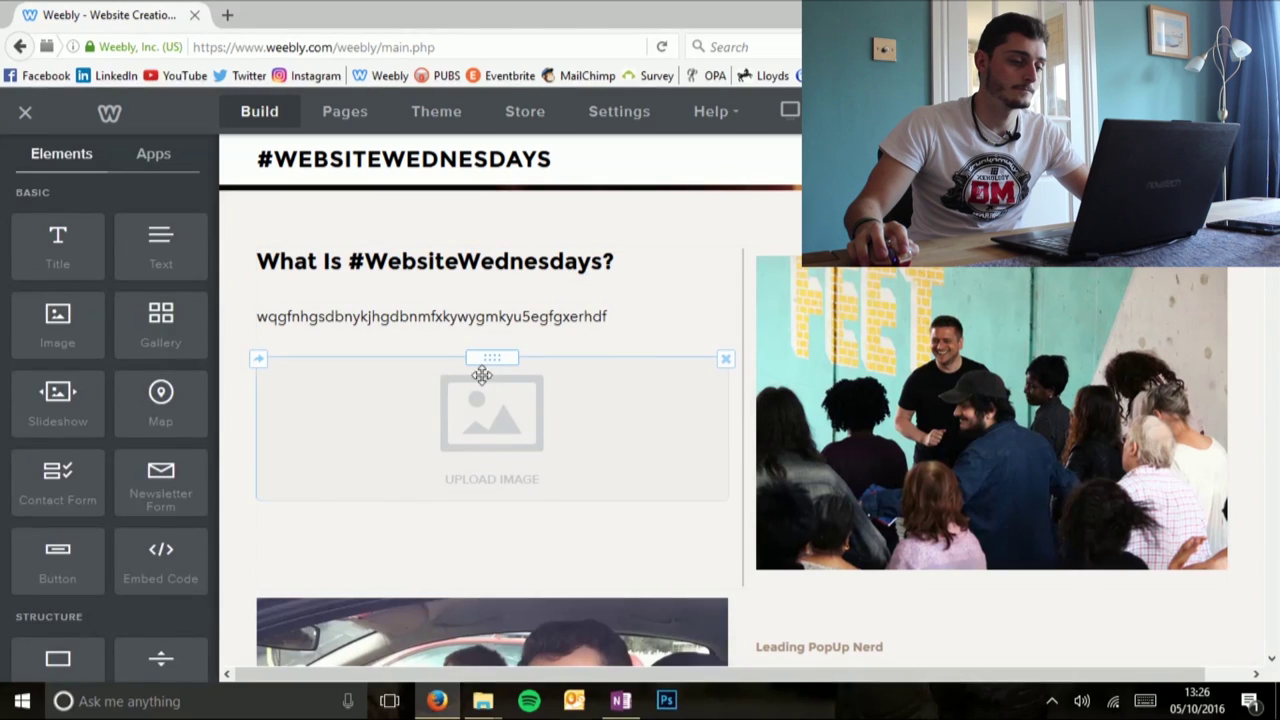
click(485, 411)
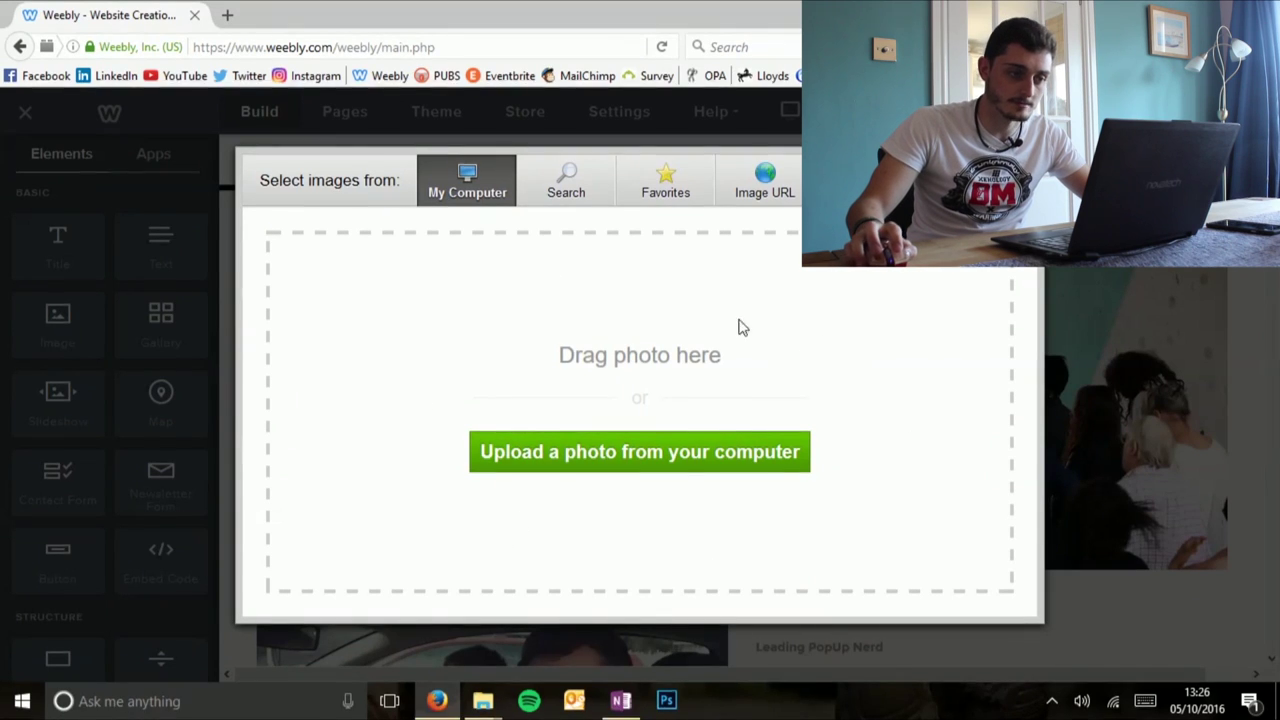
click(574, 192)
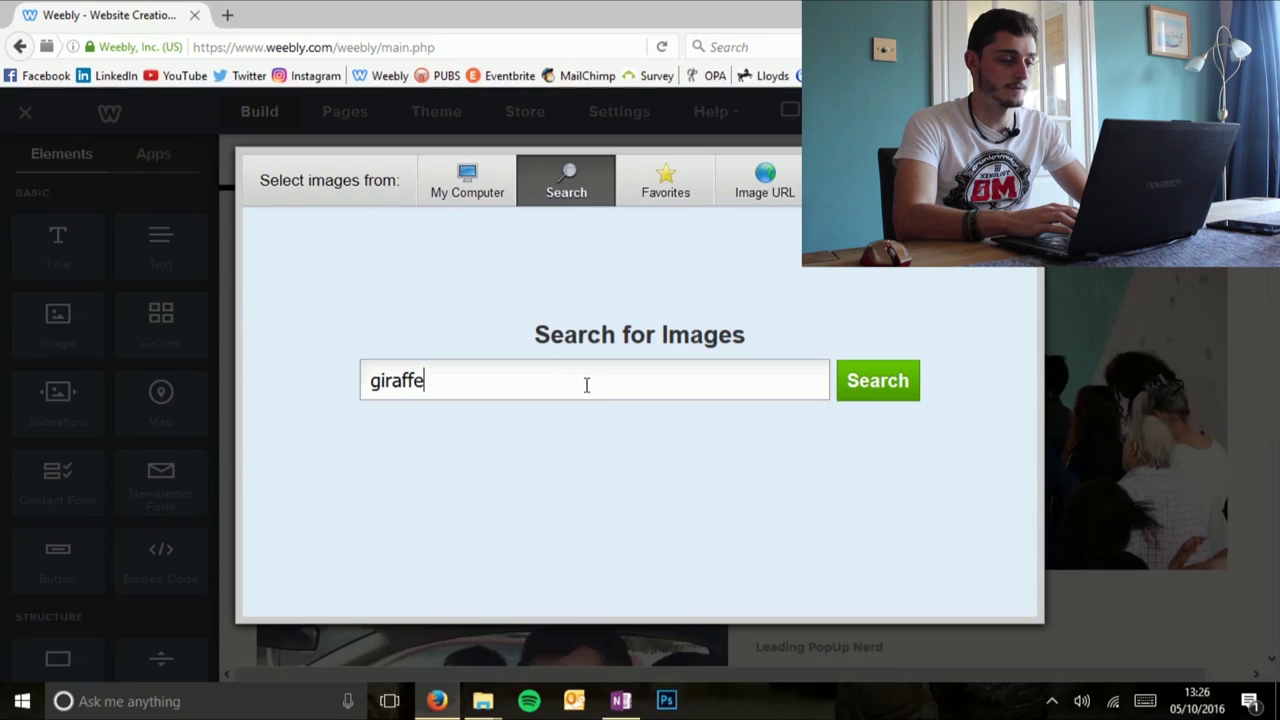
key(Return)
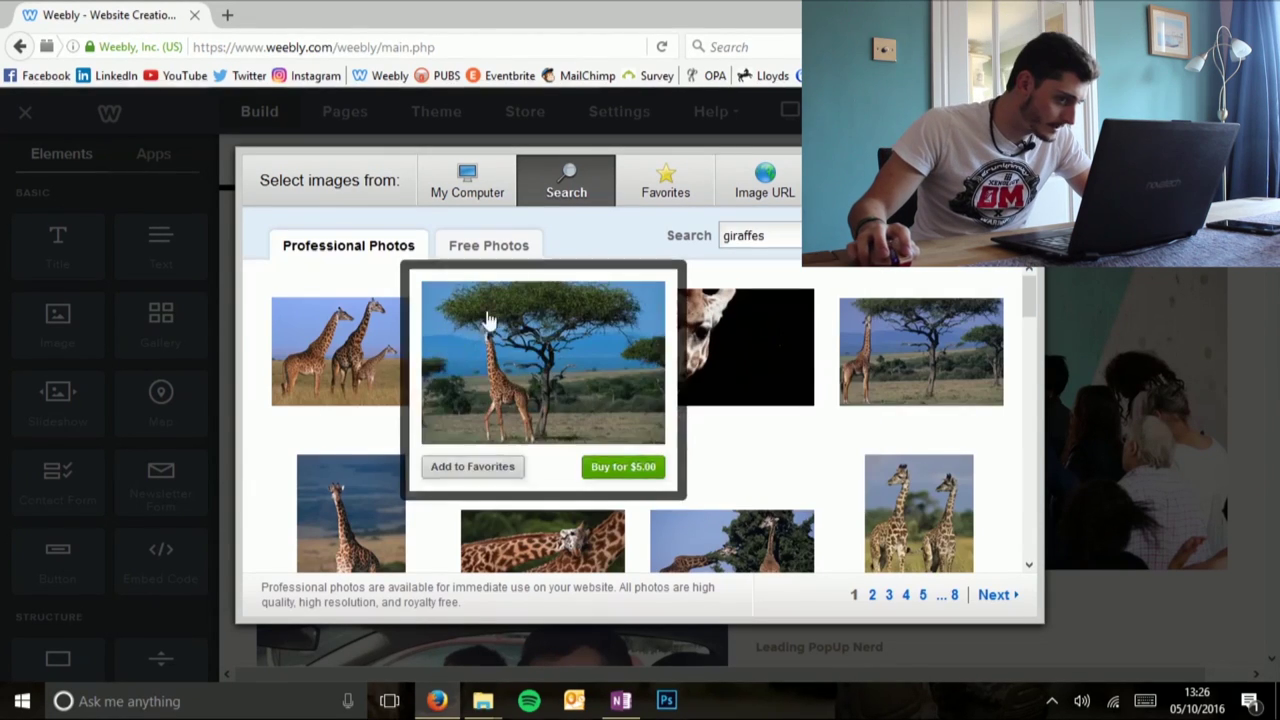
mouse_move(323, 375)
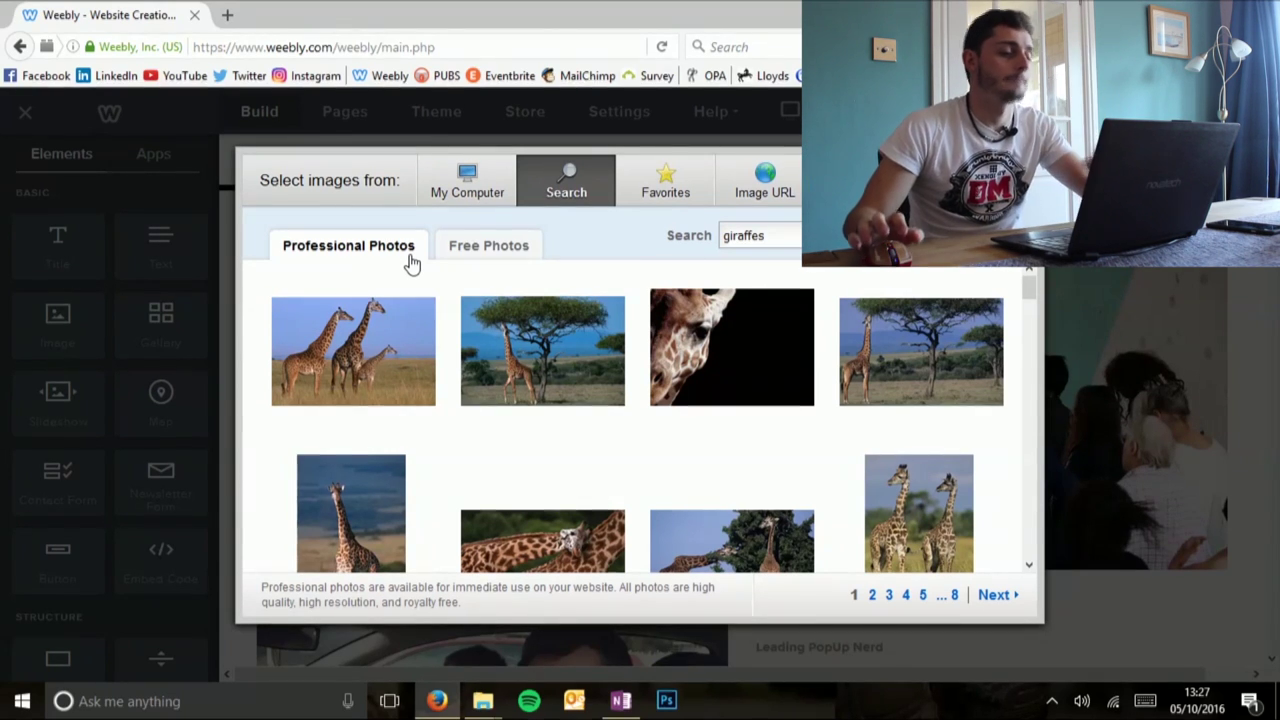
Insert the free close-up photo of a giraffe's head against a plain grey sky into the image element
click(475, 250)
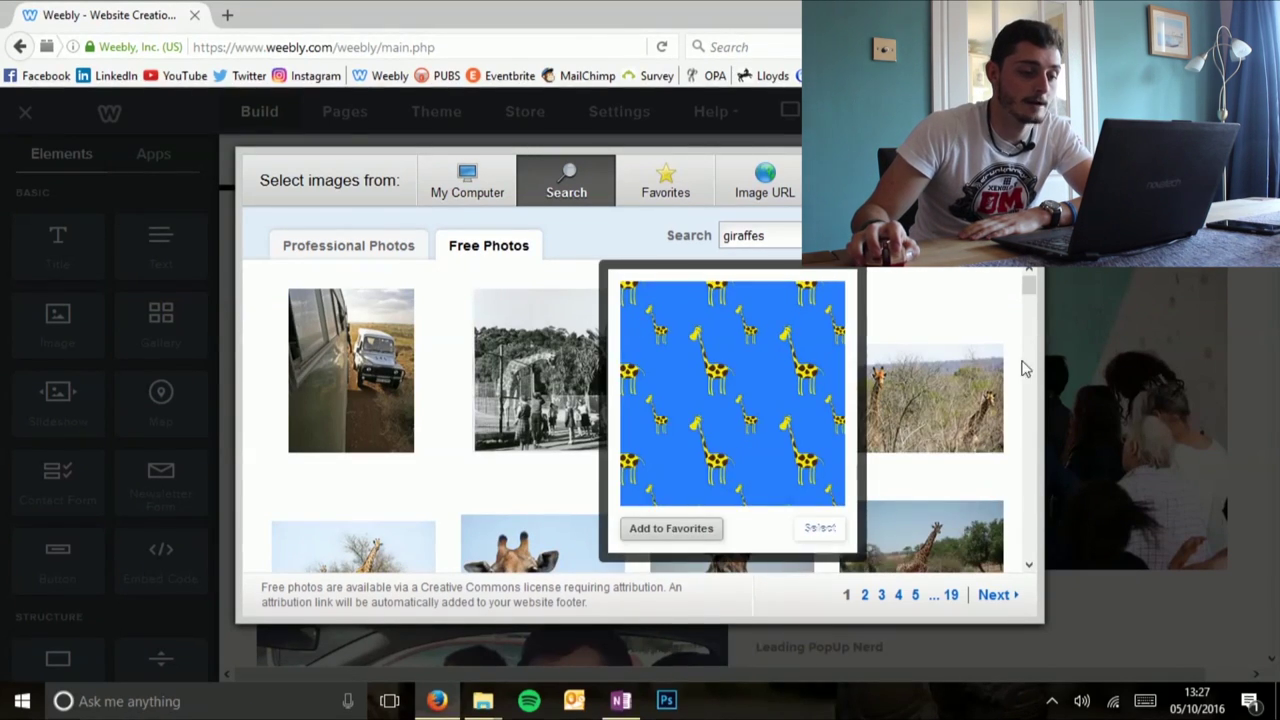
scroll(908, 371, down, 1)
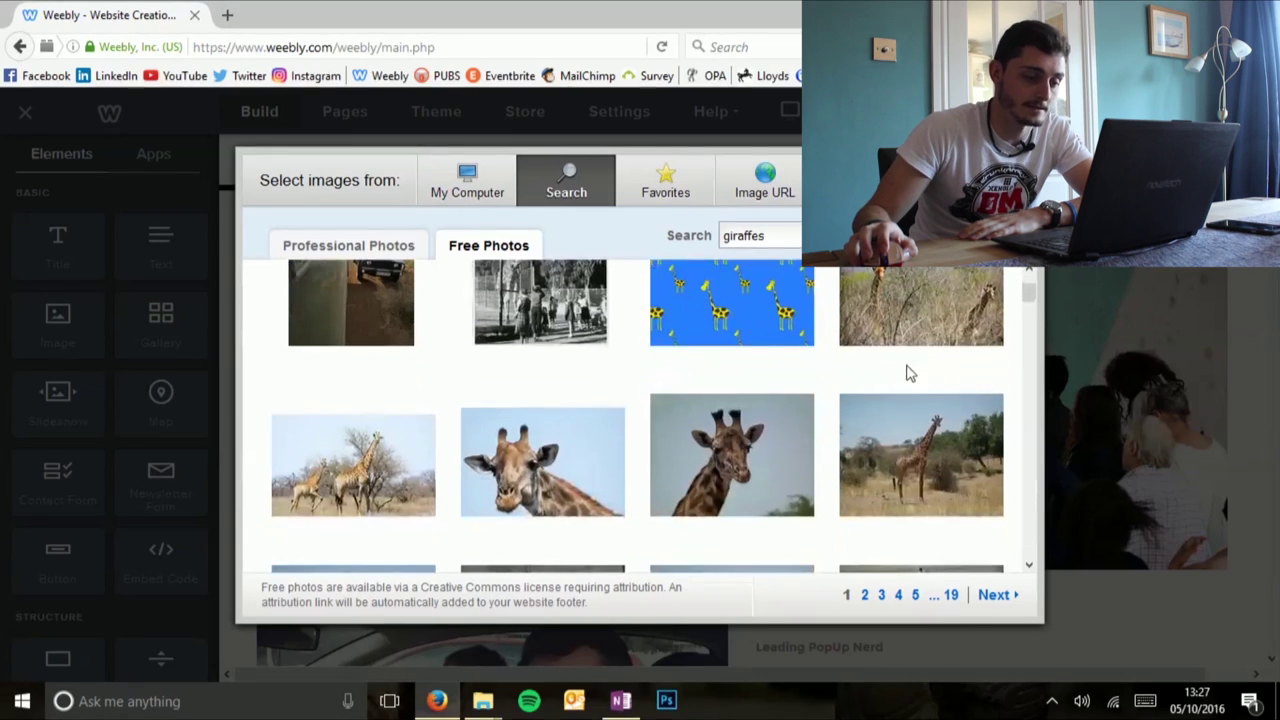
mouse_move(765, 495)
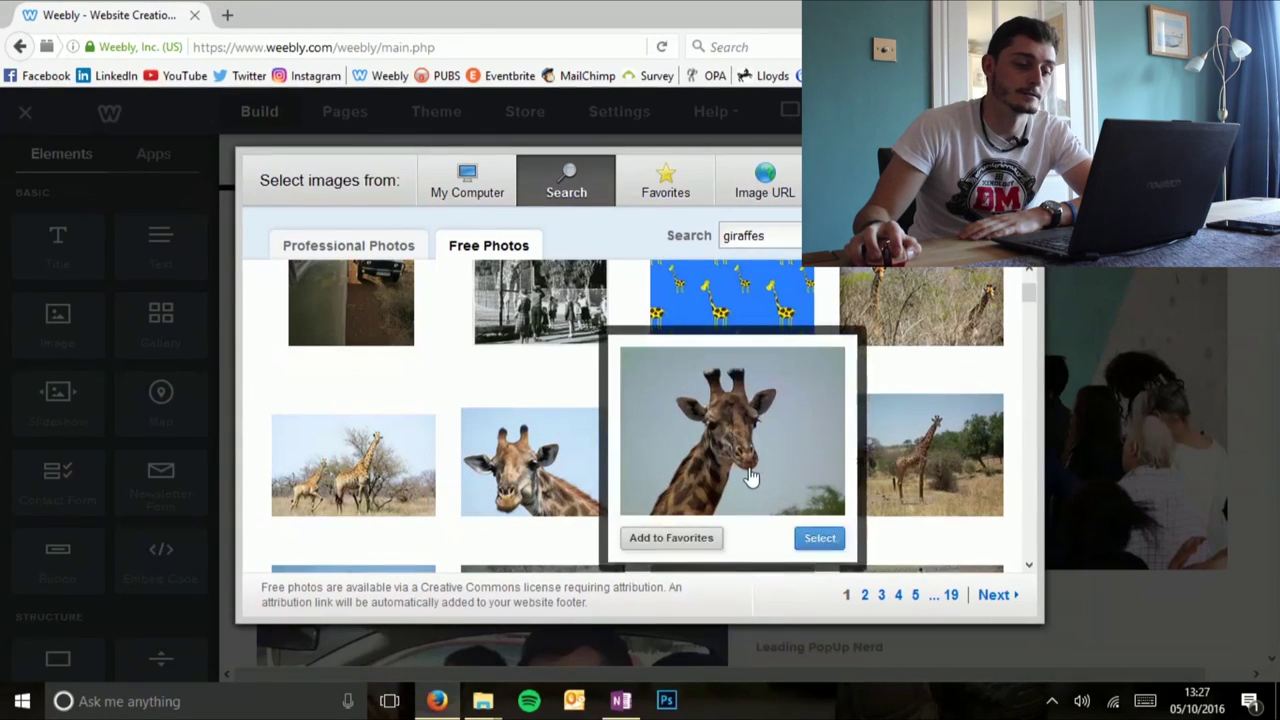
click(819, 540)
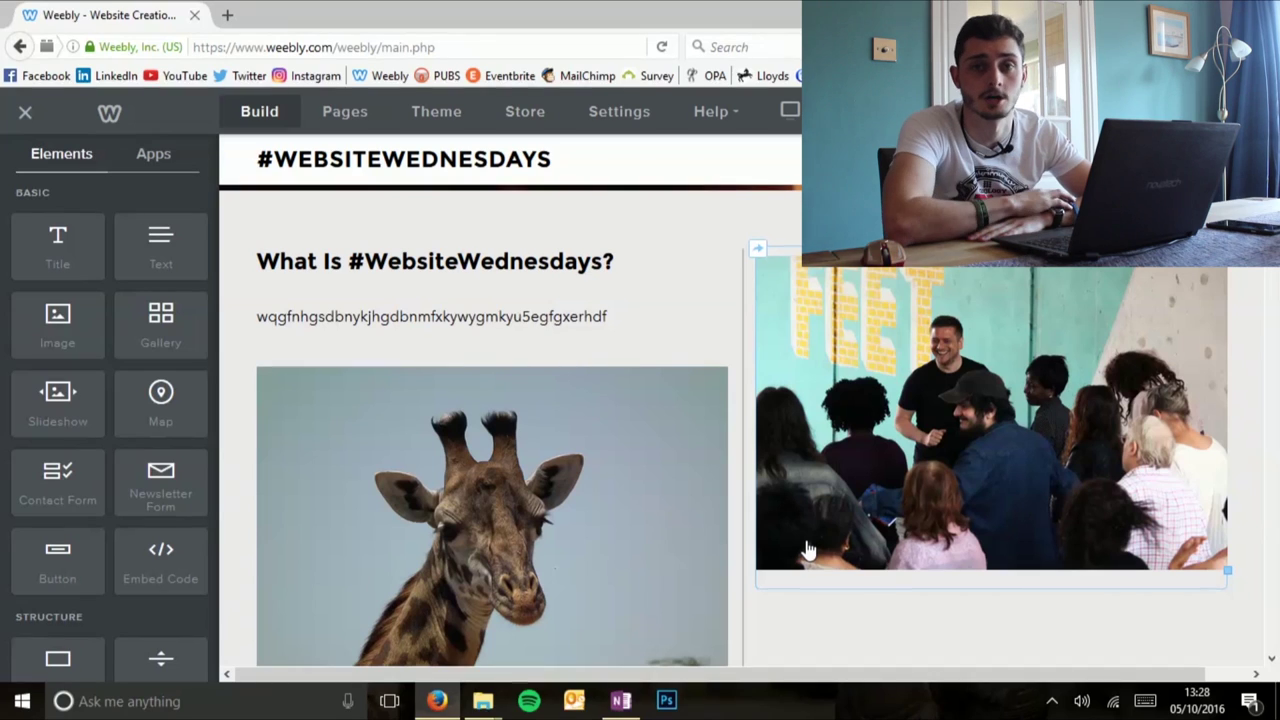
Open Google in a new browser tab and run an image search for "carrot"
text(google.com/)
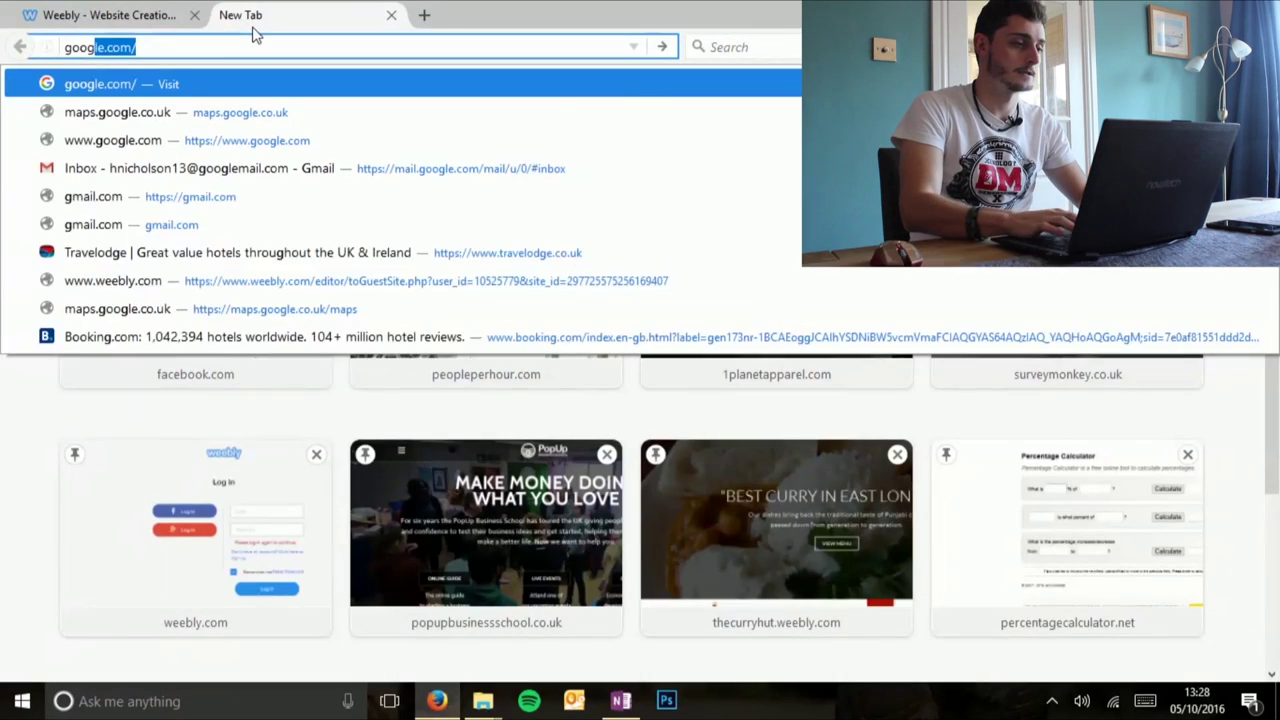
key(Return)
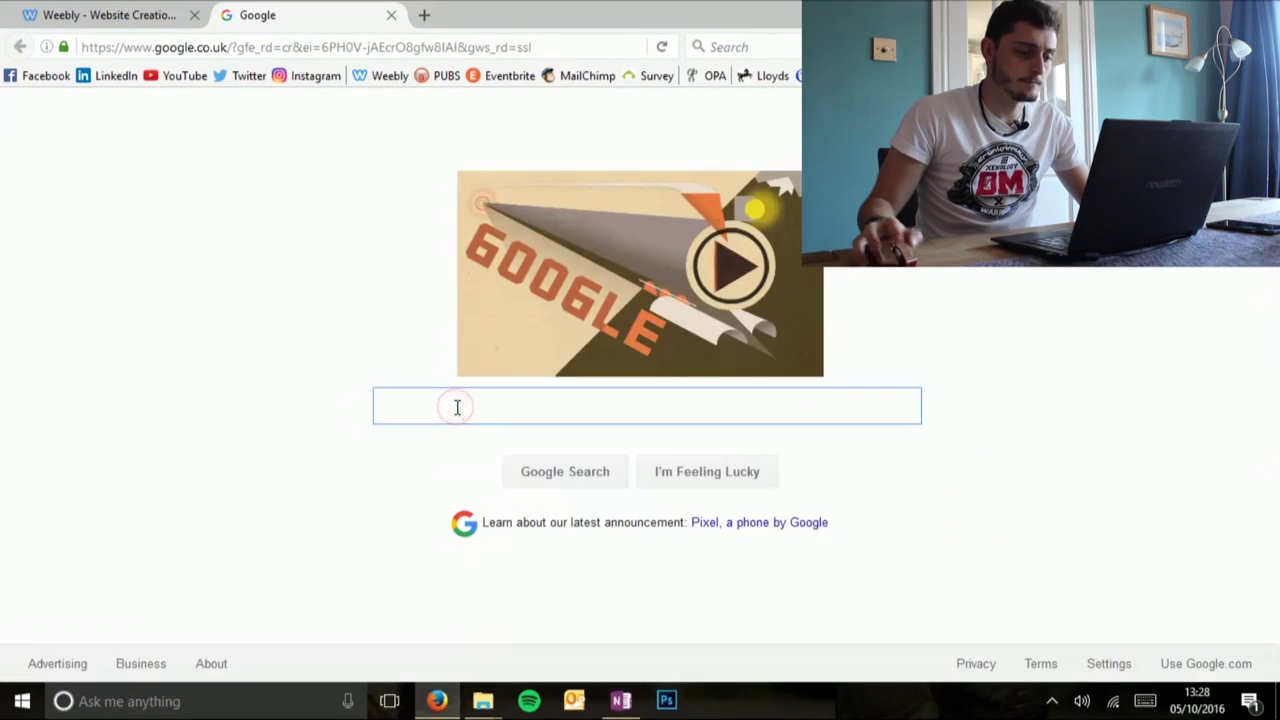
text(carrot)
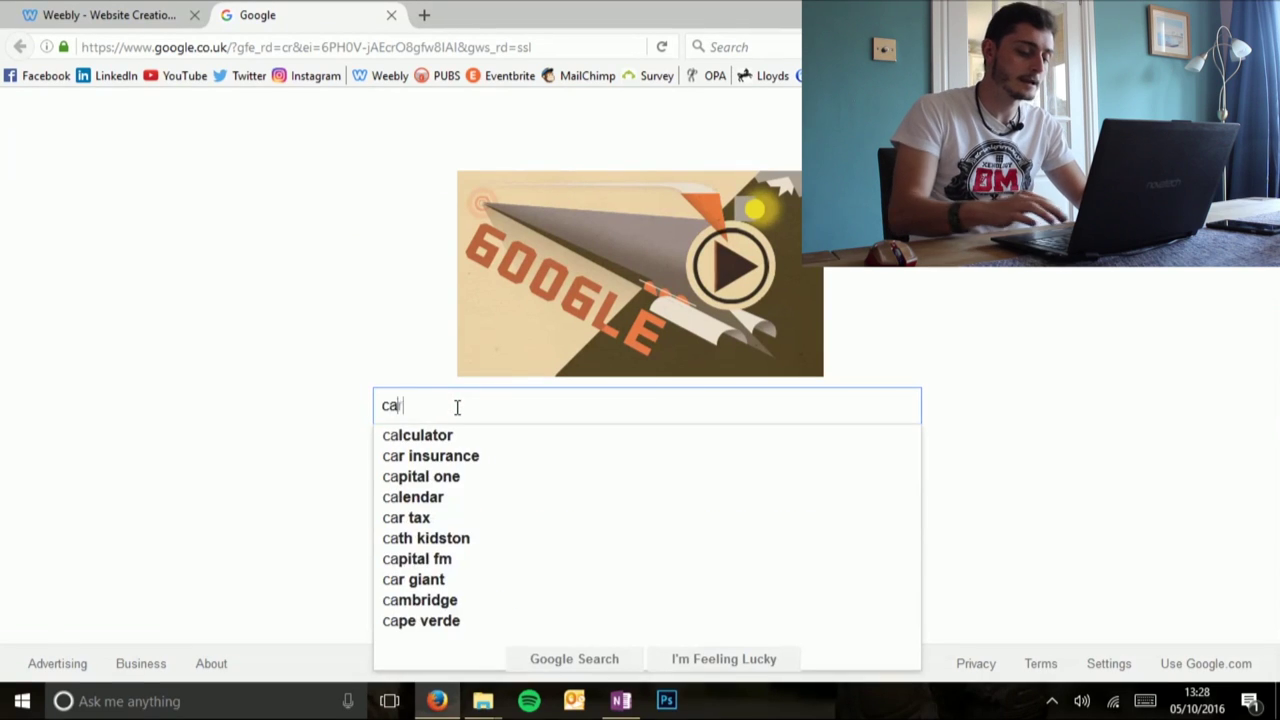
key(Return)
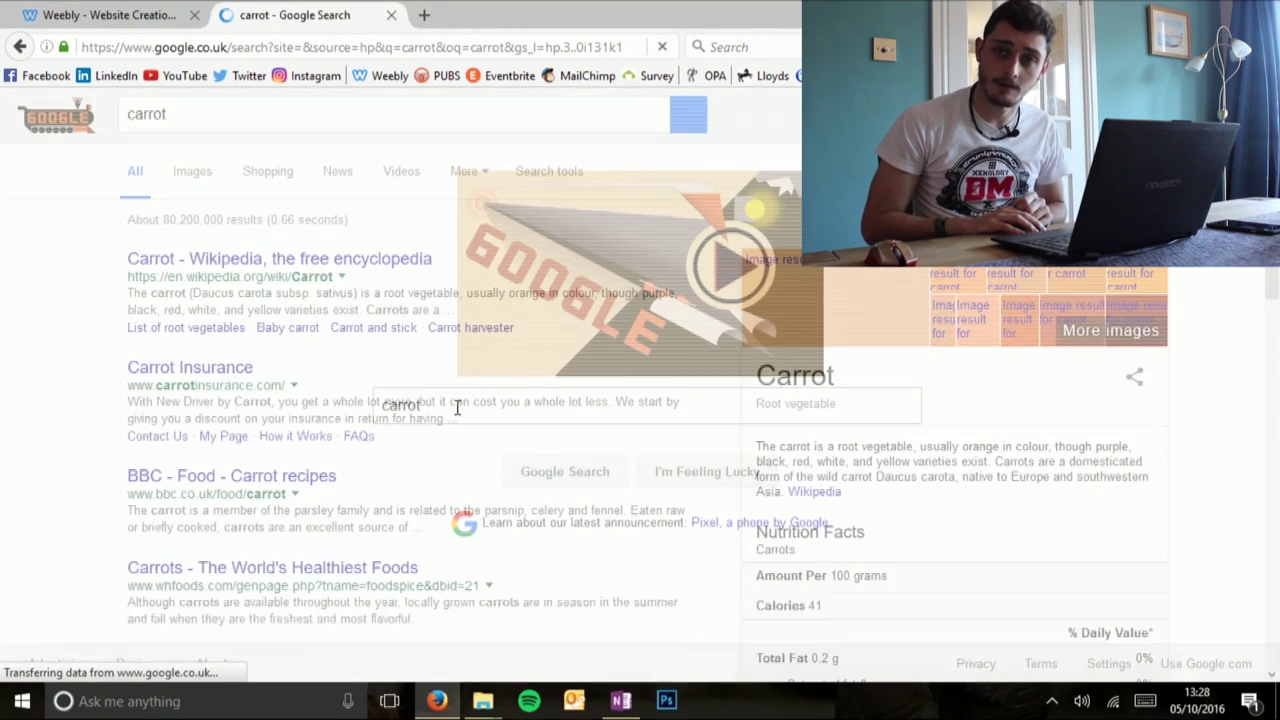
click(194, 172)
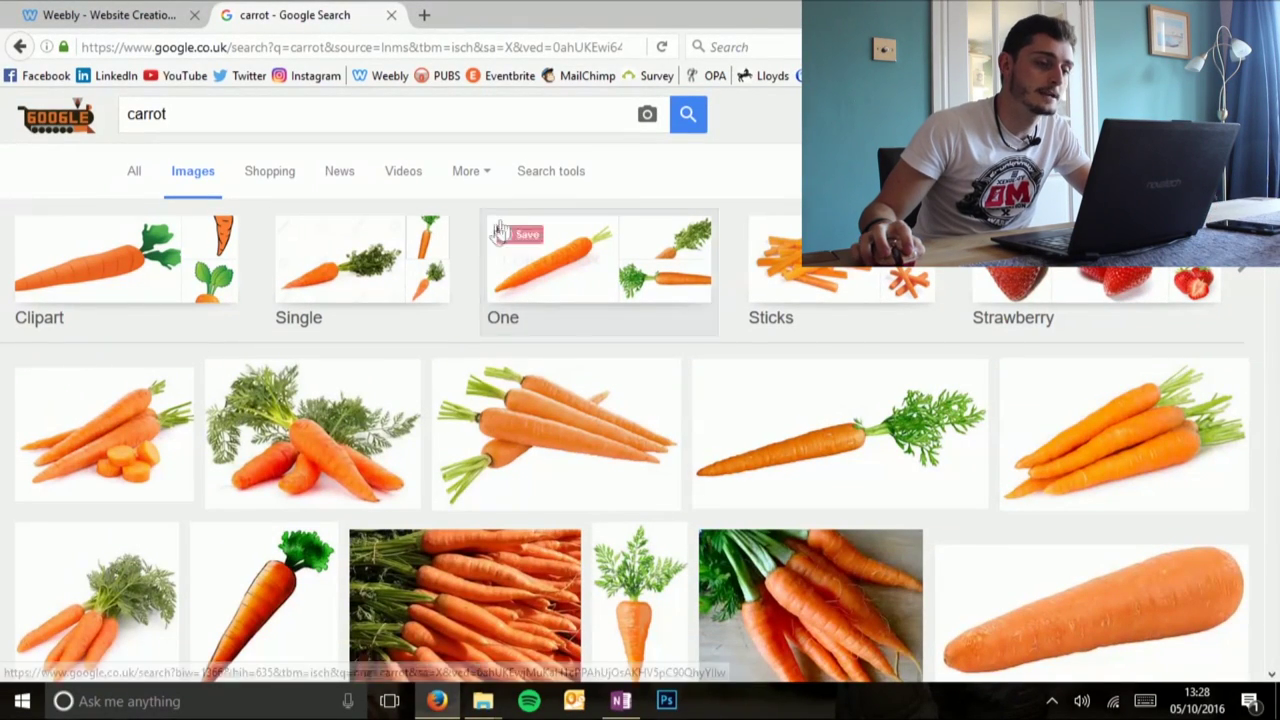
Filter the carrot images by usage rights to "Labeled for reuse"
click(553, 175)
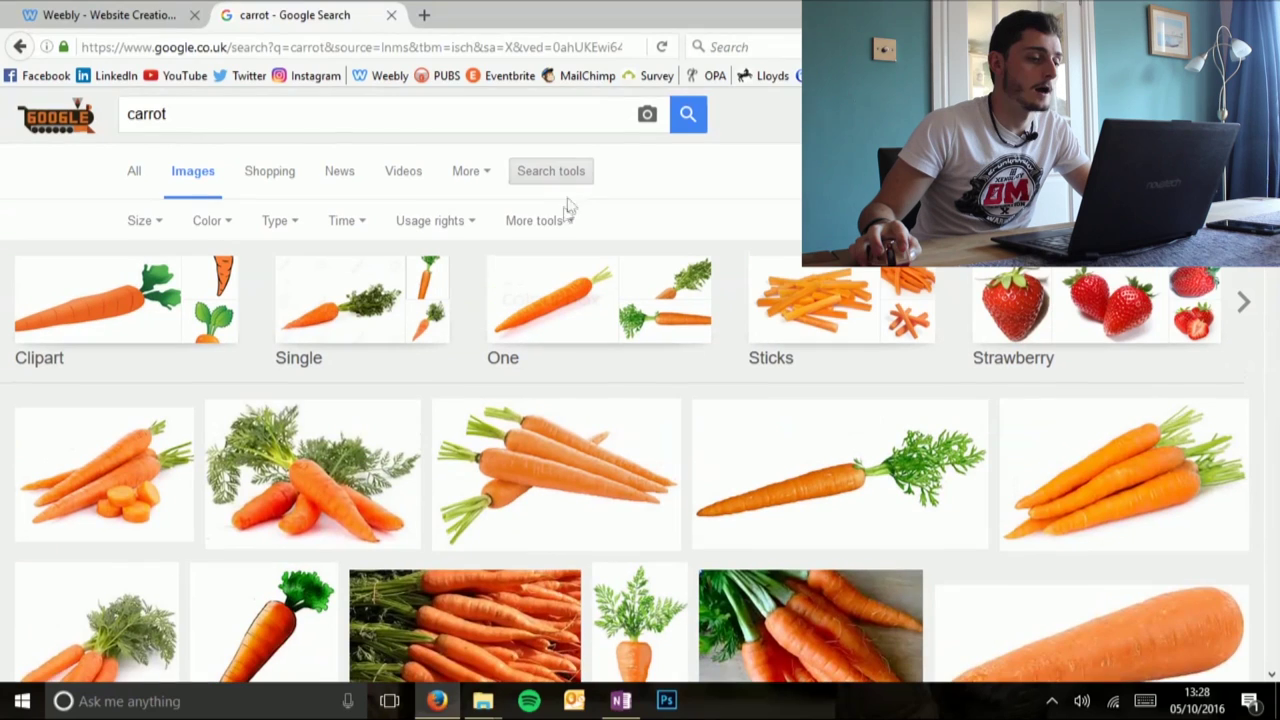
click(471, 224)
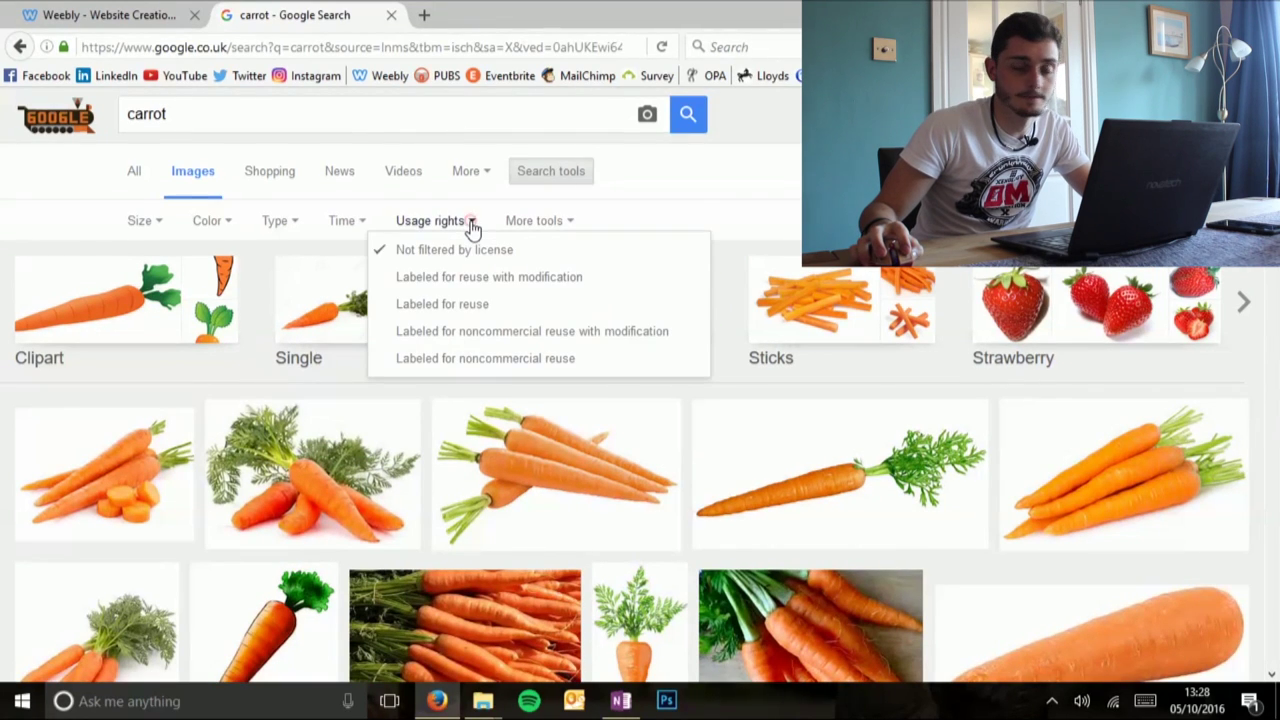
click(458, 306)
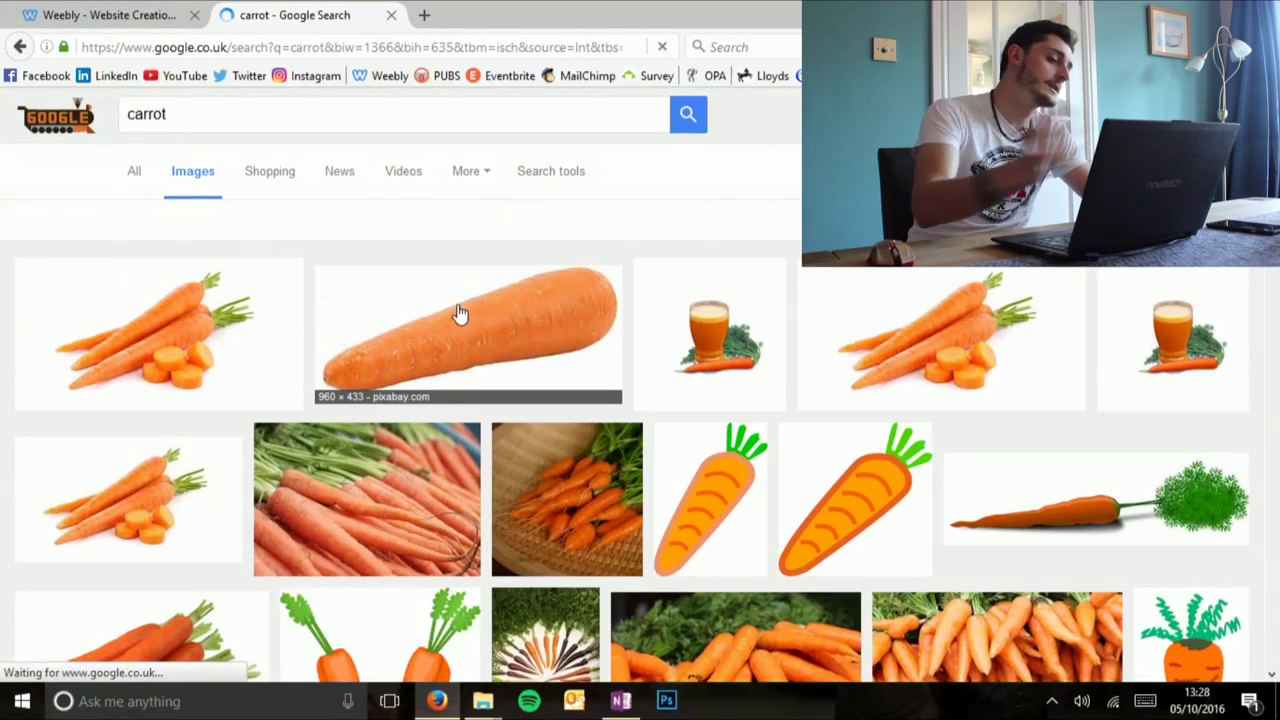